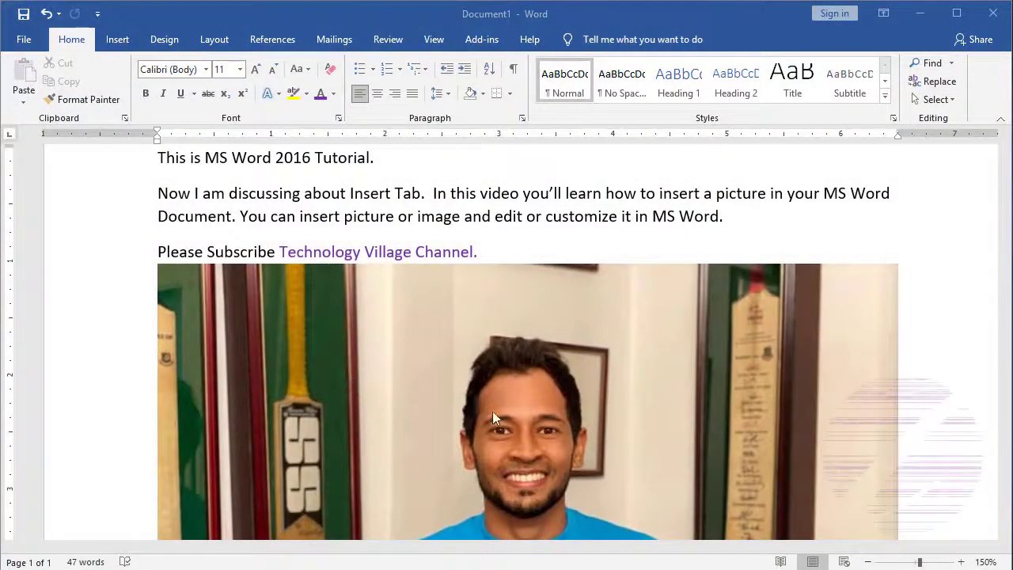
Select the 4.88" by 6.5" photo and show the Picture Tools Format ribbon
left_click(402, 372)
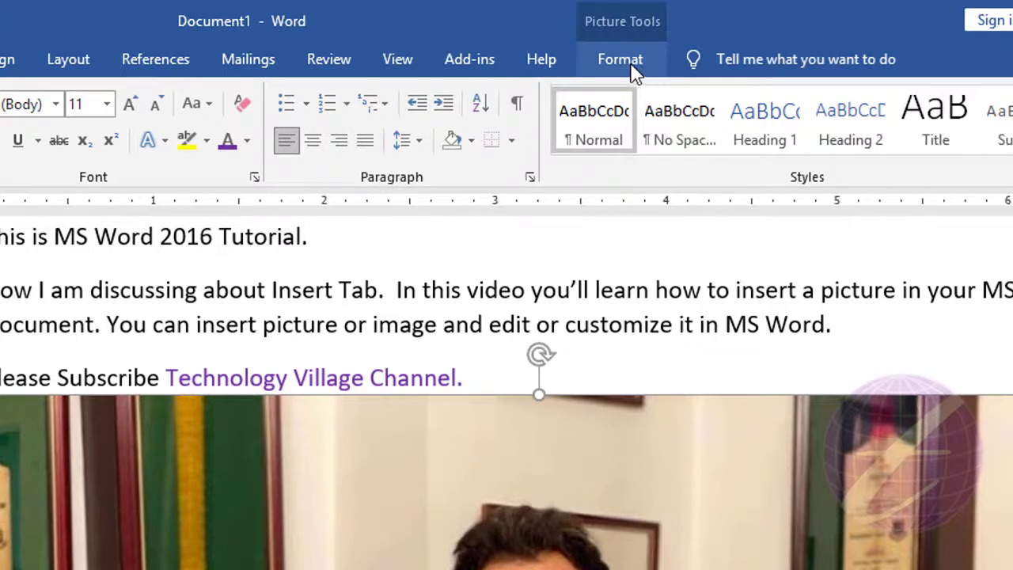
left_click(463, 315)
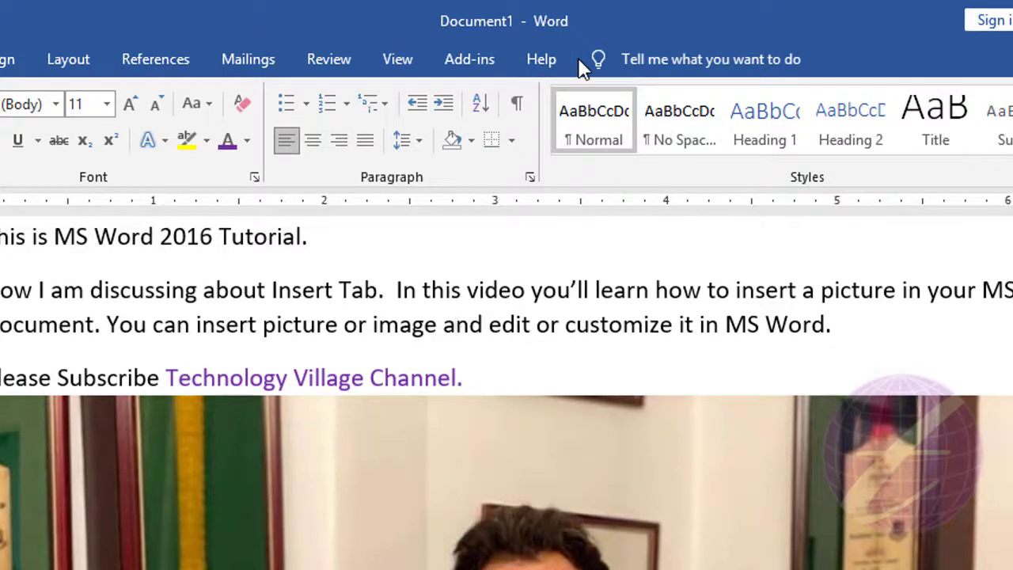
left_click(390, 441)
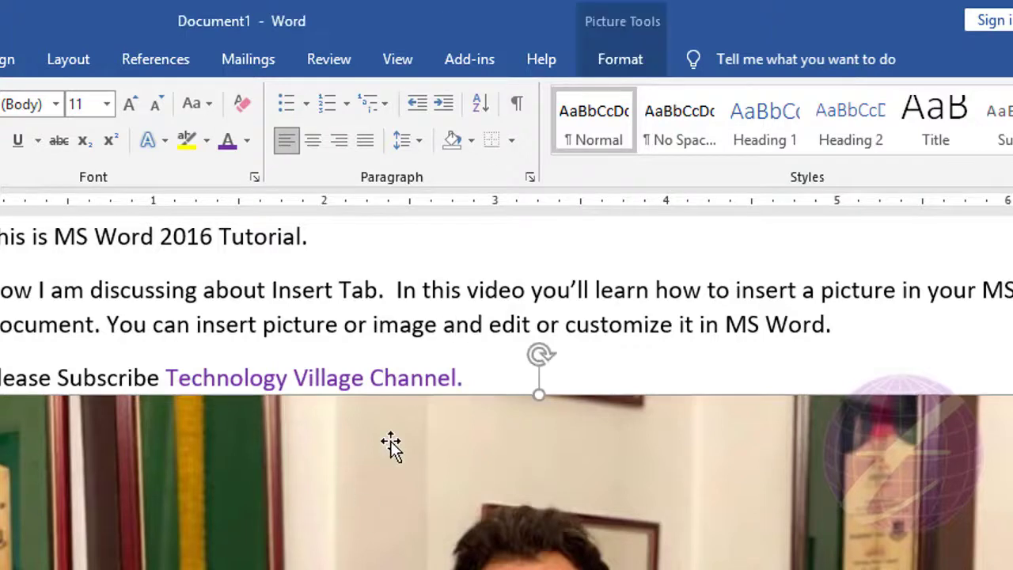
left_click(615, 57)
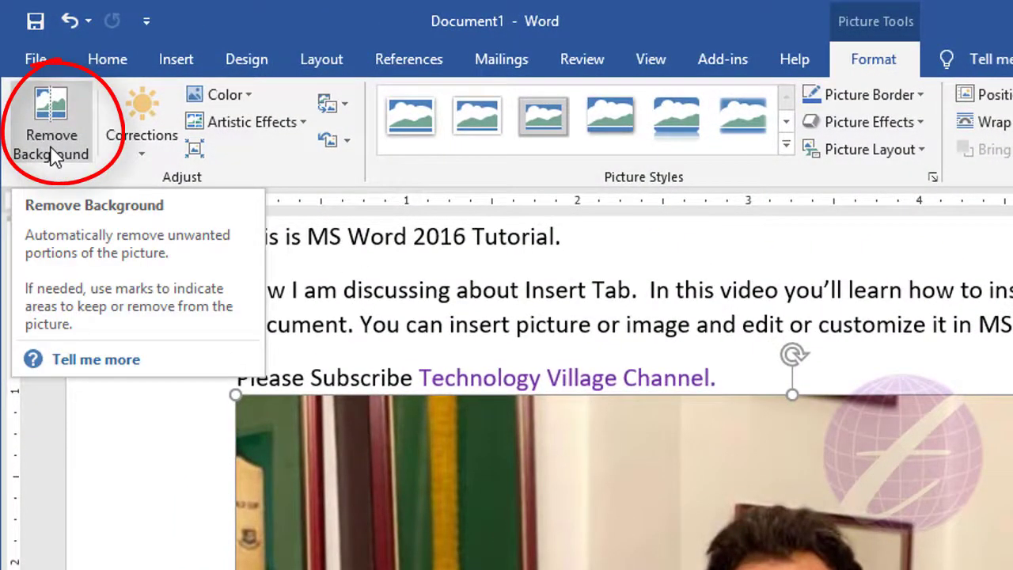
Start Remove Background on the photo and zoom out to see the whole magenta-shaded picture
left_click(51, 155)
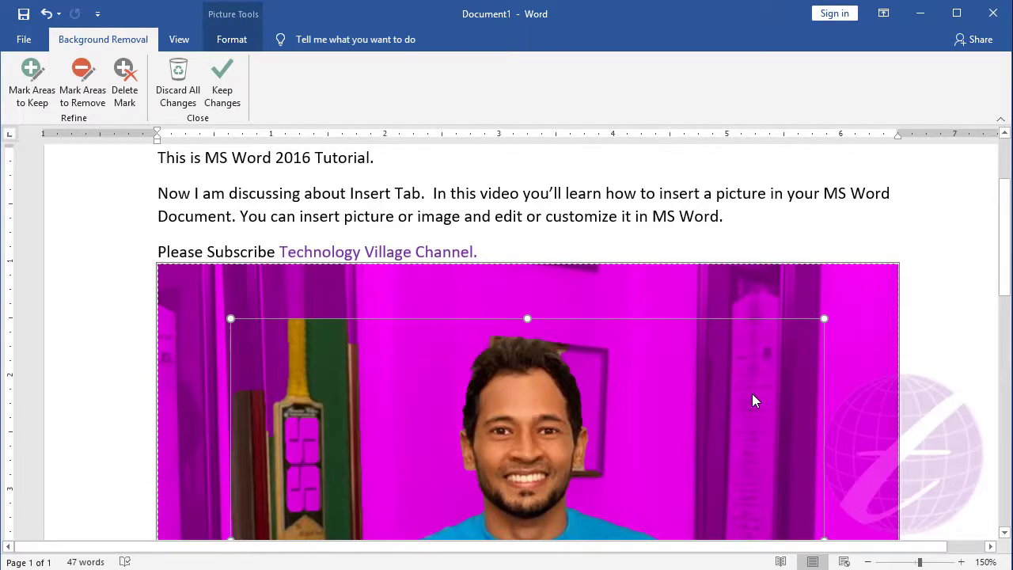
scroll(752, 400, "down", 2)
scroll(752, 400, "down", 3)
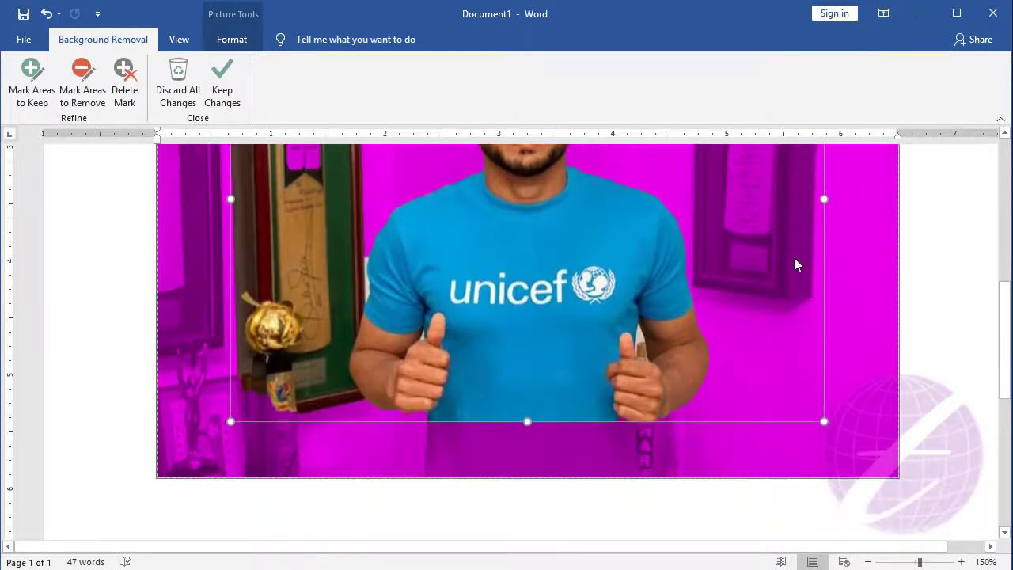
scroll(206, 420, "up", 3)
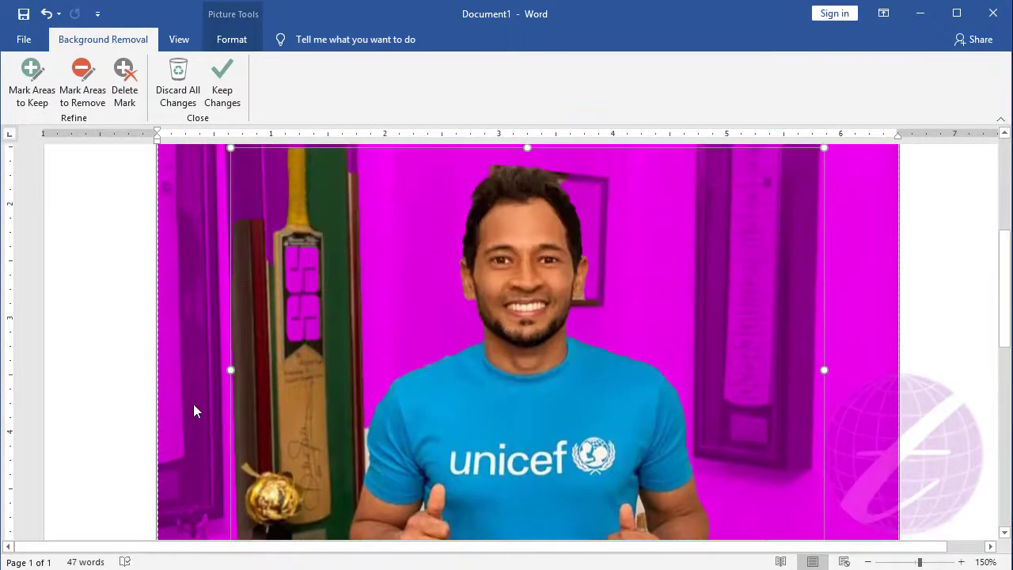
scroll(190, 393, "up", 2)
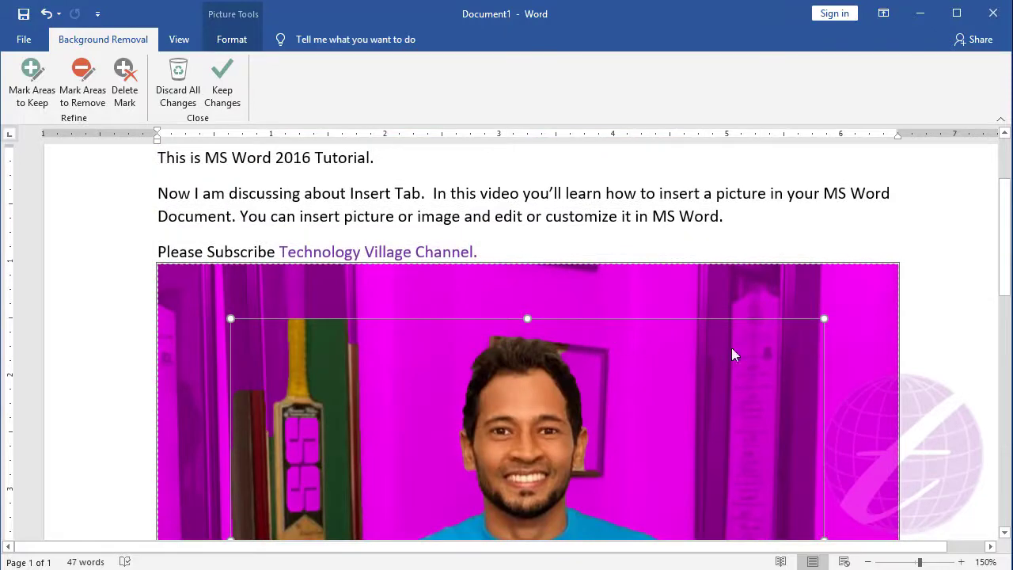
scroll(732, 349, "down", 2)
left_click(869, 561)
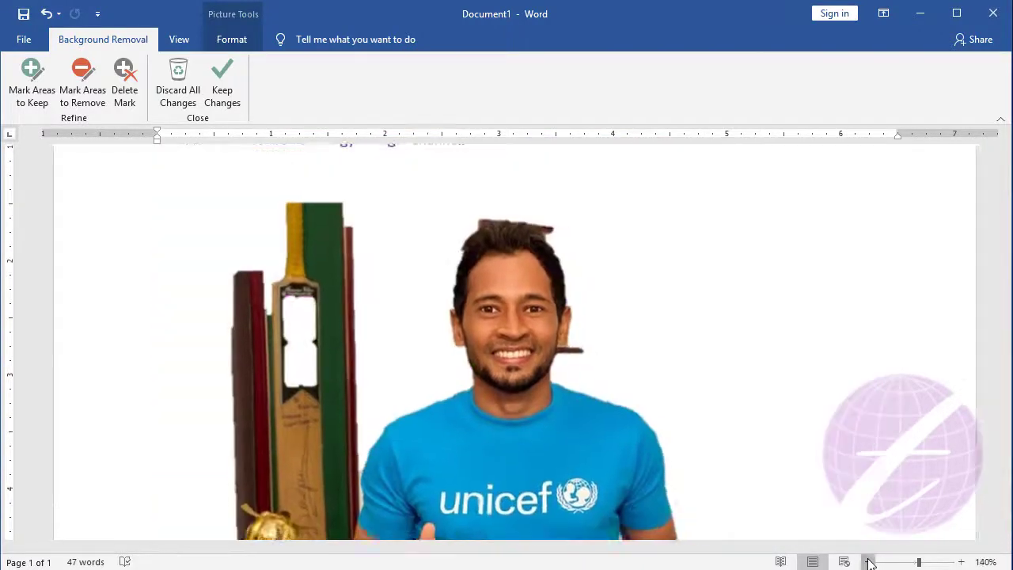
left_click(869, 562)
left_click(869, 561)
left_click(869, 561)
left_click(868, 562)
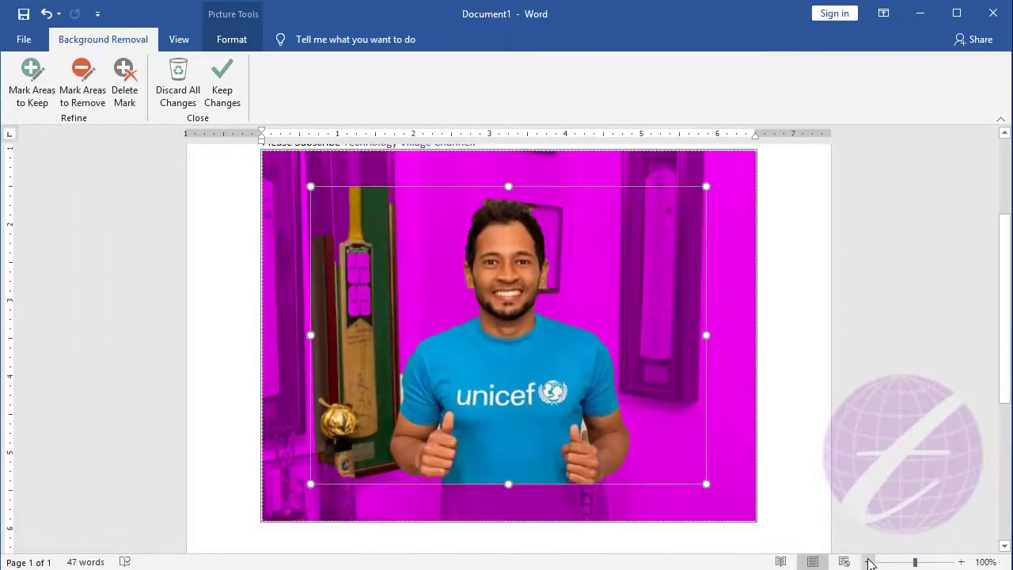
left_click(868, 561)
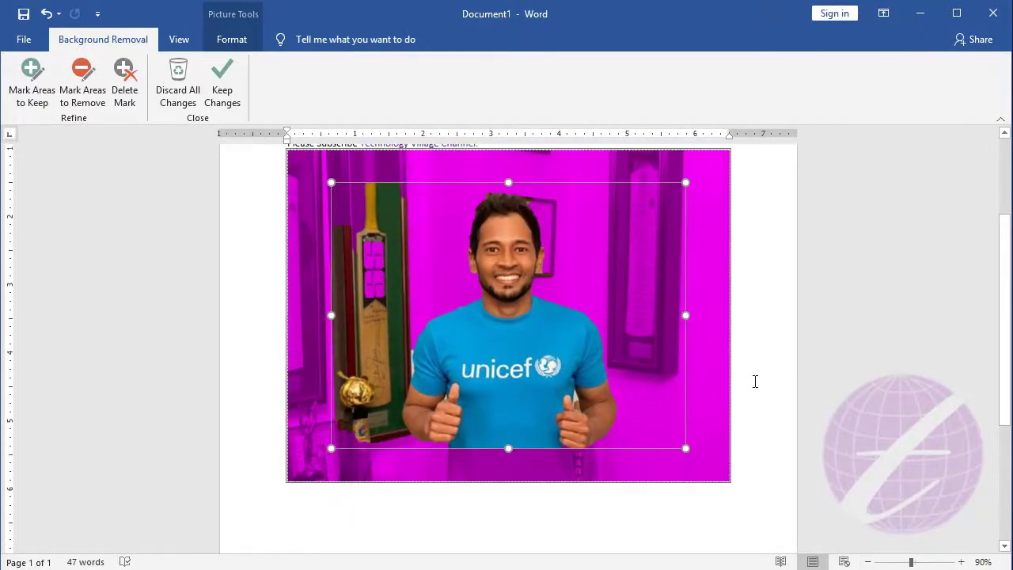
scroll(753, 380, "up", 1)
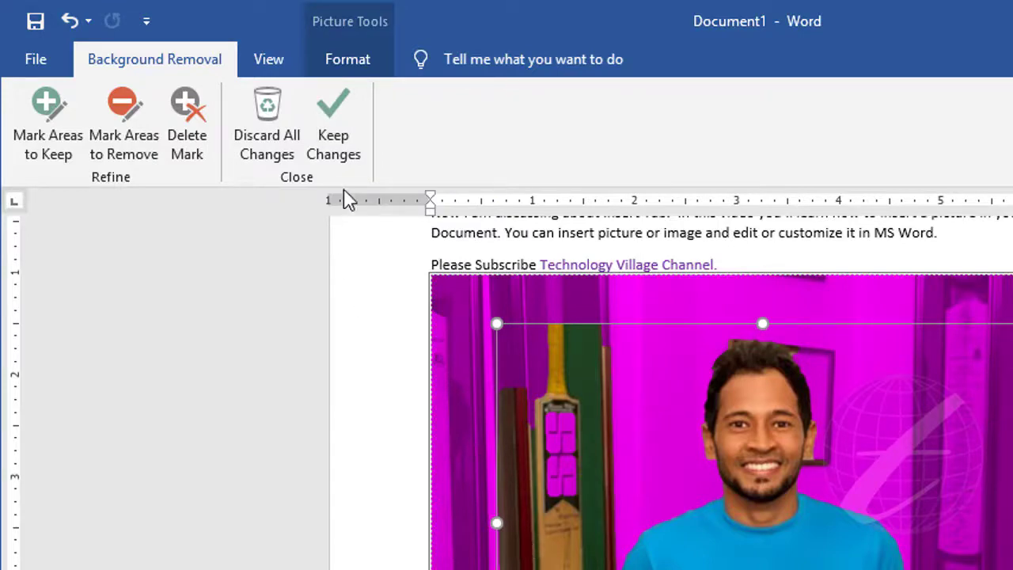
Accept the background removal with Keep Changes, leaving the man, bat and trophy
left_click(341, 126)
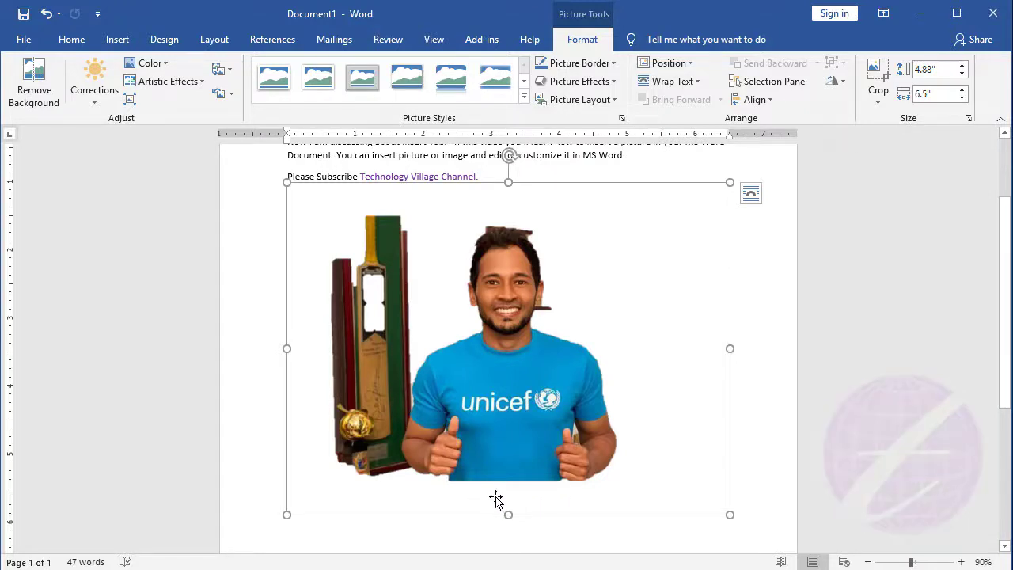
Reopen Remove Background on the photo and switch to Mark Areas to Remove
left_click(35, 79)
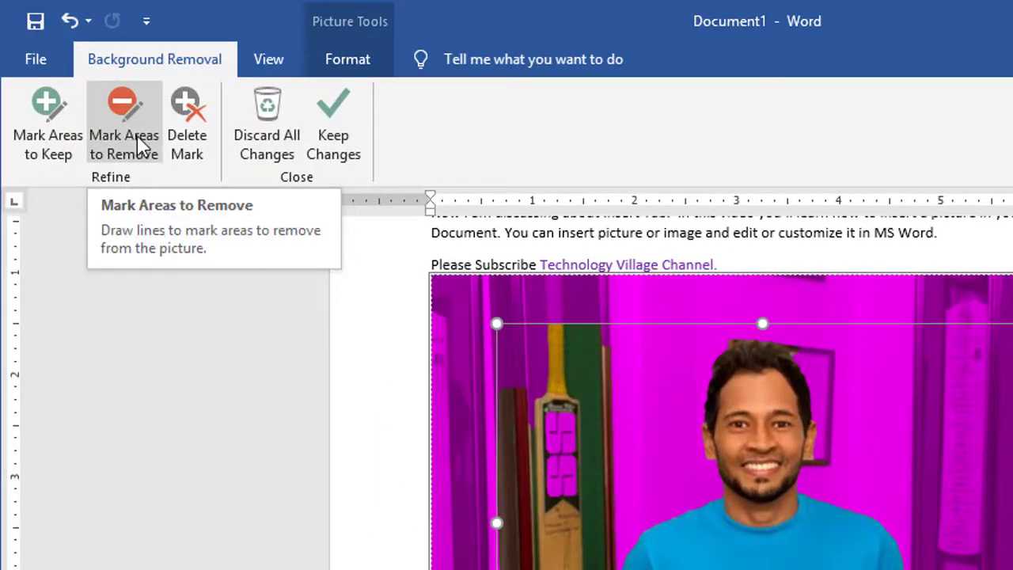
left_click(140, 146)
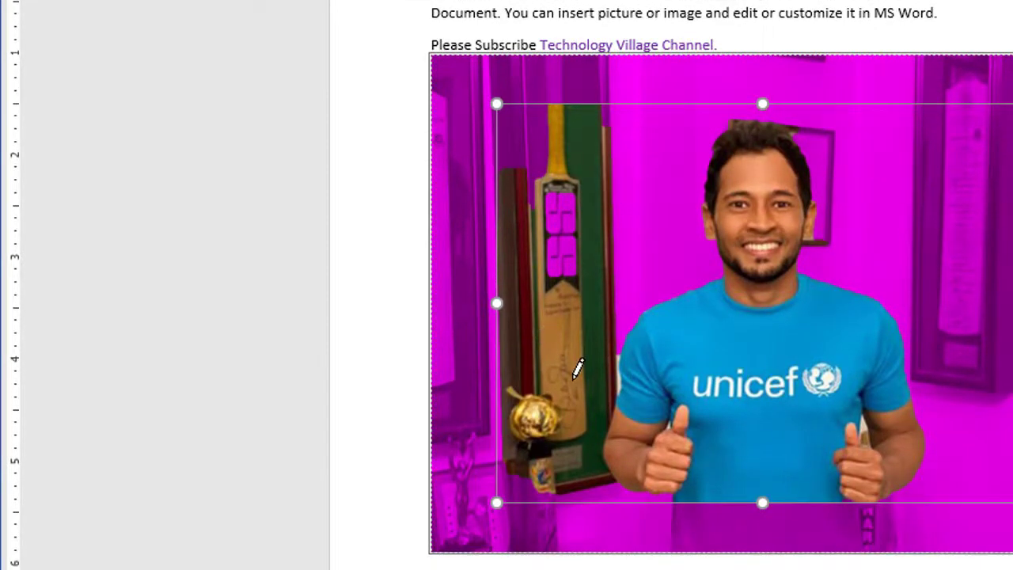
Mark the cricket bat's edges, top and bottom, plus the trophy, for removal
left_click(557, 338)
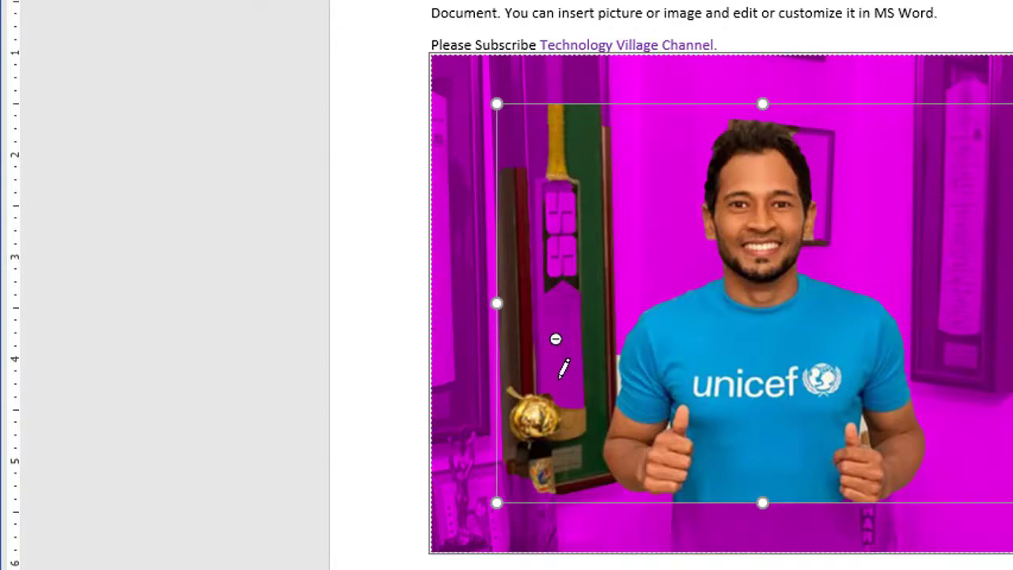
left_click(566, 418)
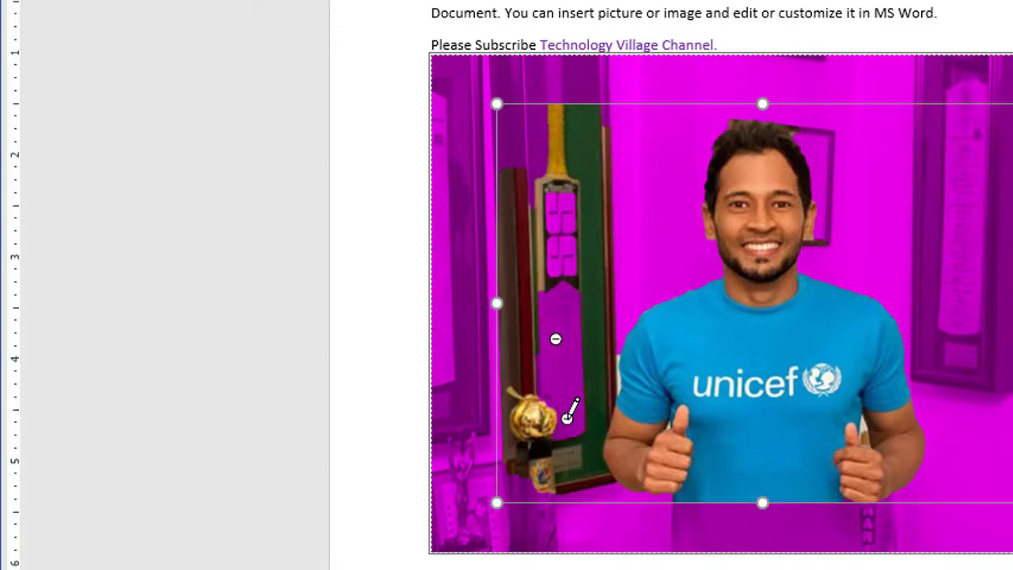
left_click(592, 379)
left_click(591, 324)
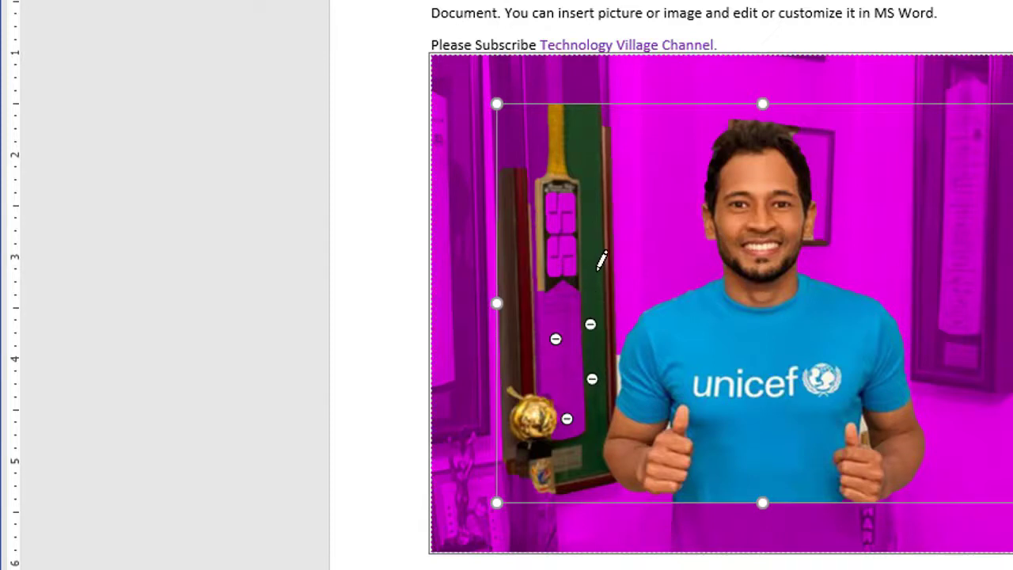
left_click(595, 270)
left_click(595, 211)
left_click(593, 147)
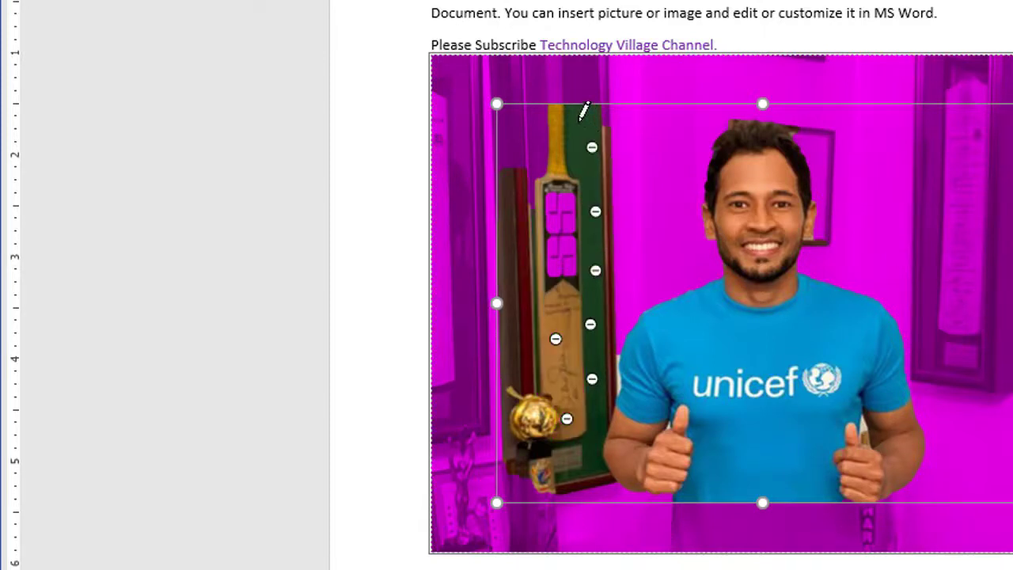
left_click(559, 142)
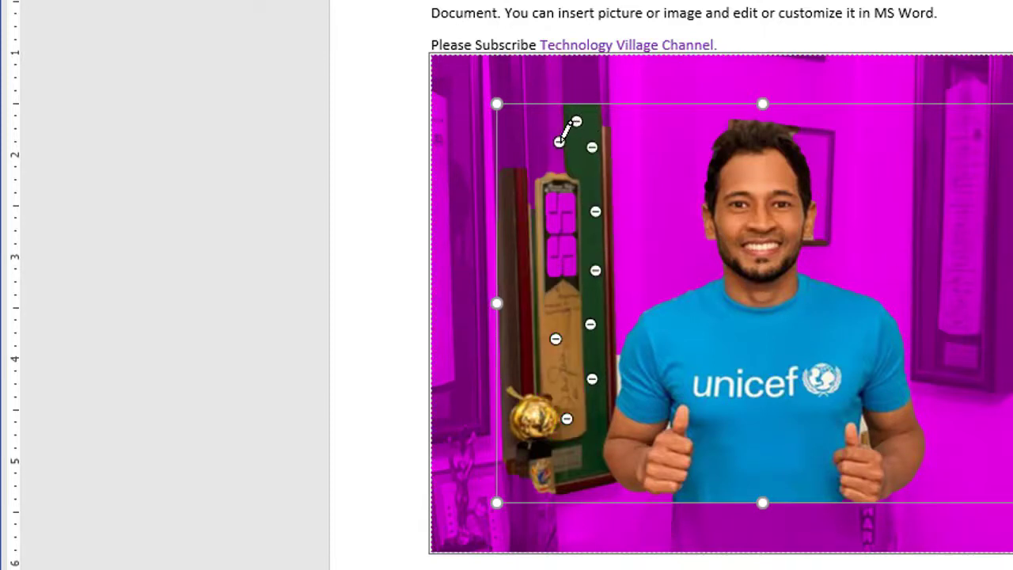
left_click_drag(568, 310, 540, 429)
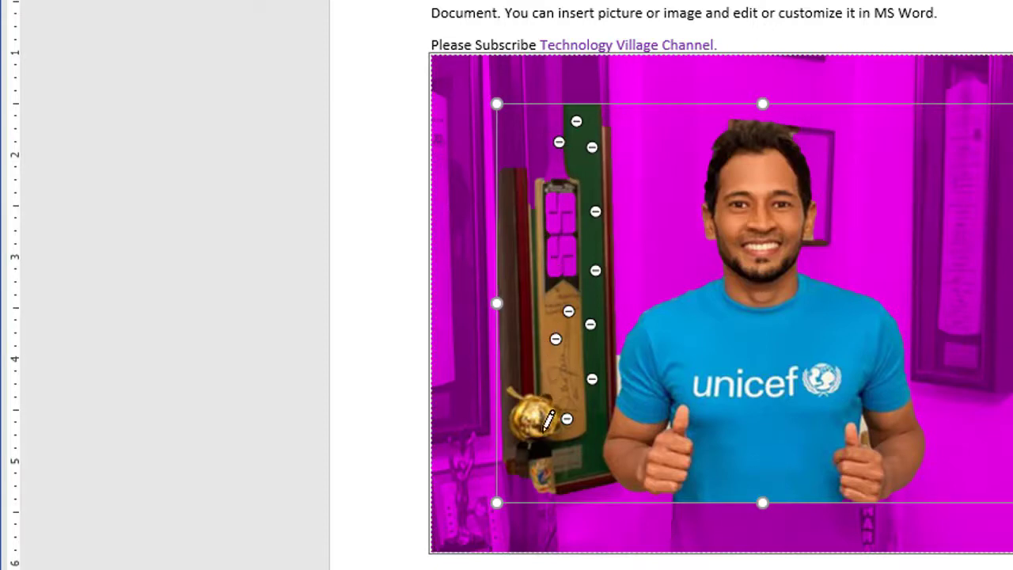
left_click(561, 468)
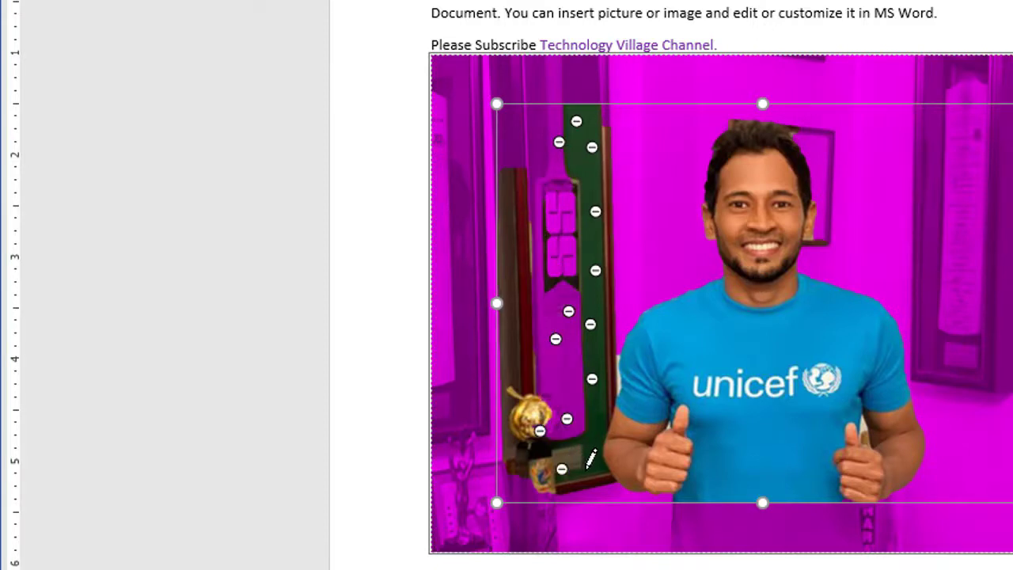
left_click(585, 468)
left_click(594, 439)
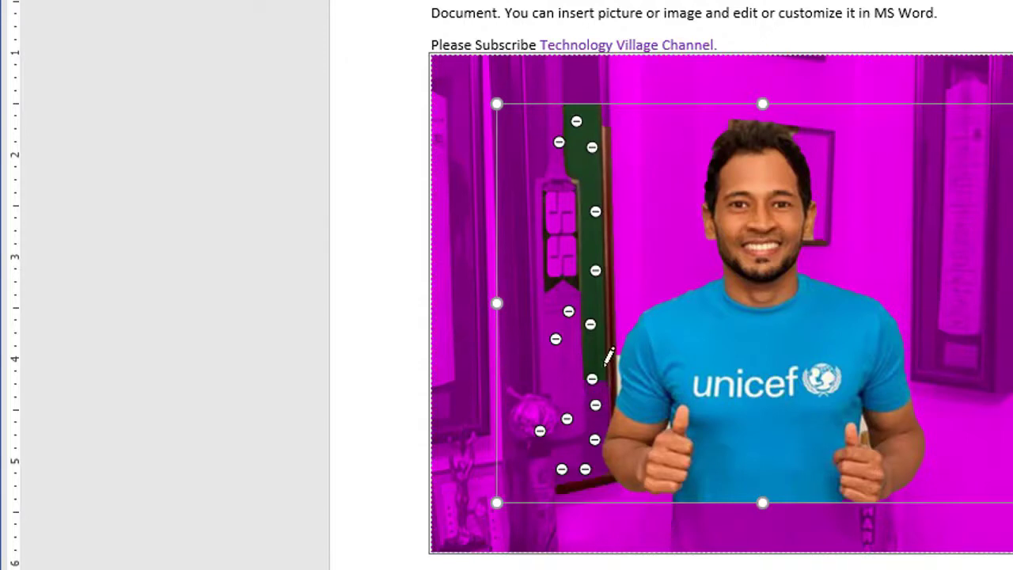
left_click(595, 404)
left_click(598, 342)
left_click(592, 307)
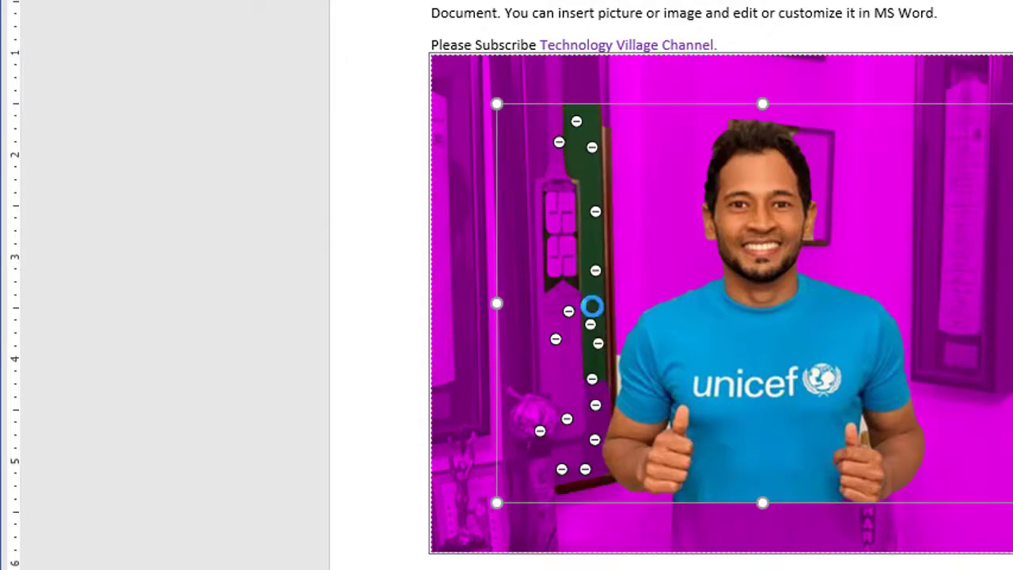
left_click(595, 250)
left_click(596, 178)
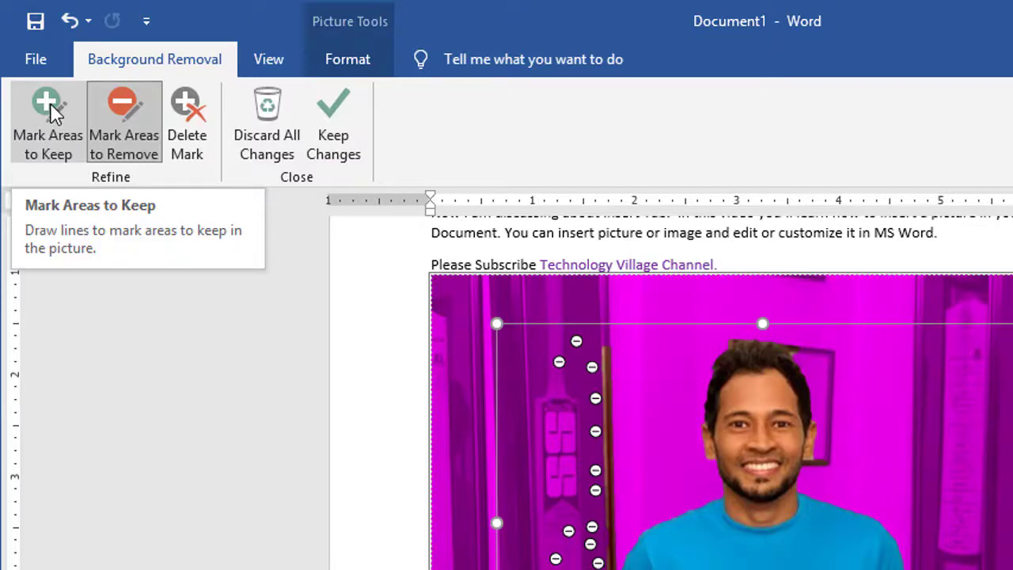
Mark the lower shirt as an area to keep, then apply Keep Changes
left_click(50, 102)
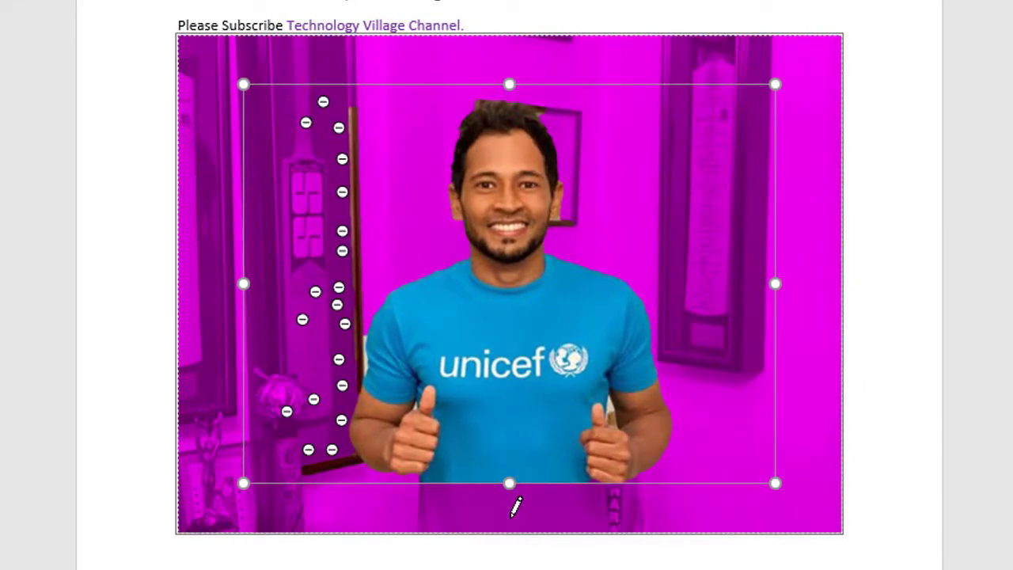
left_click(510, 517)
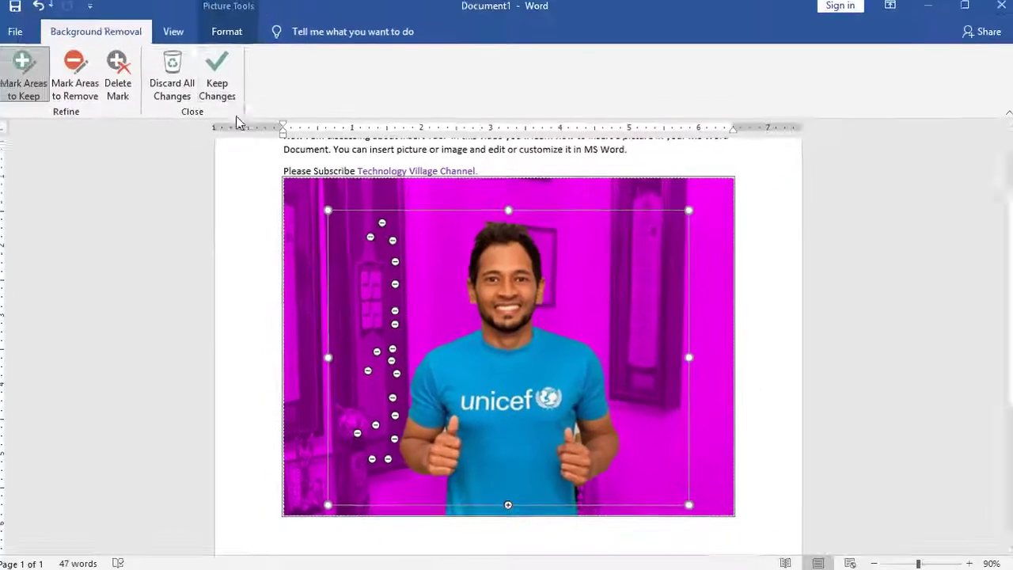
left_click(229, 90)
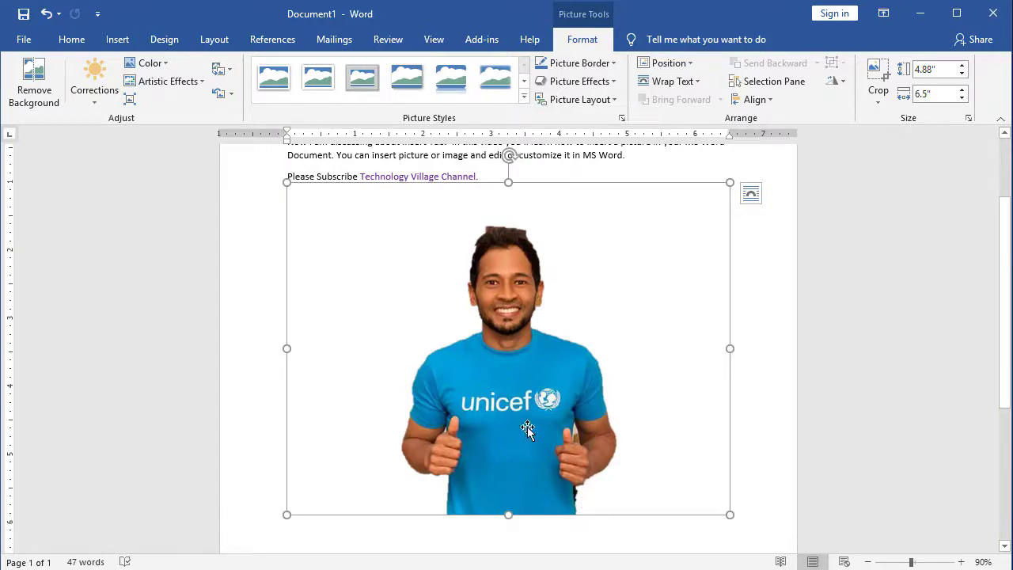
Reopen Remove Background on the photo and zoom the page view in to 180%
left_click(33, 83)
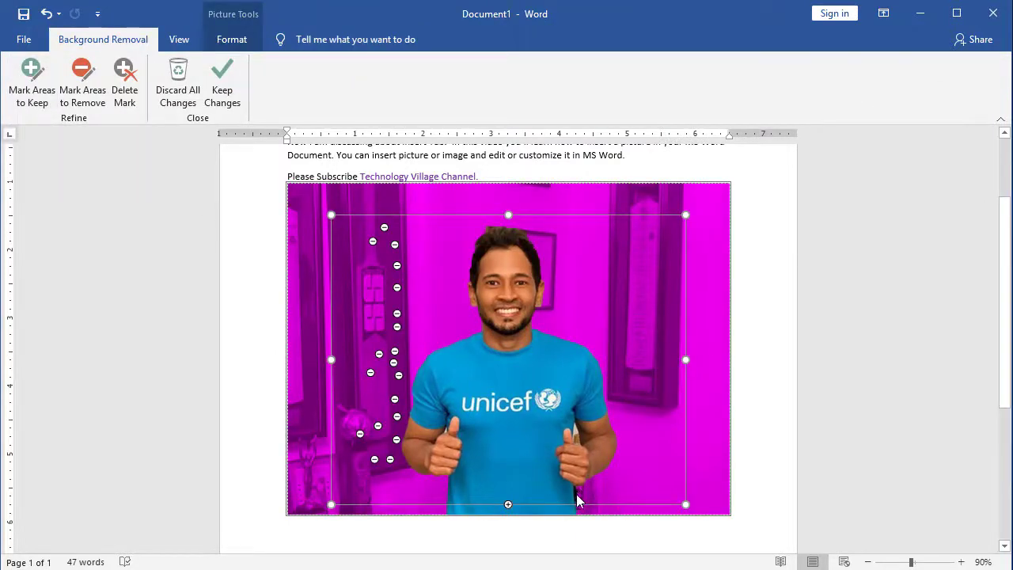
left_click(960, 562)
left_click(960, 562)
left_click(961, 562)
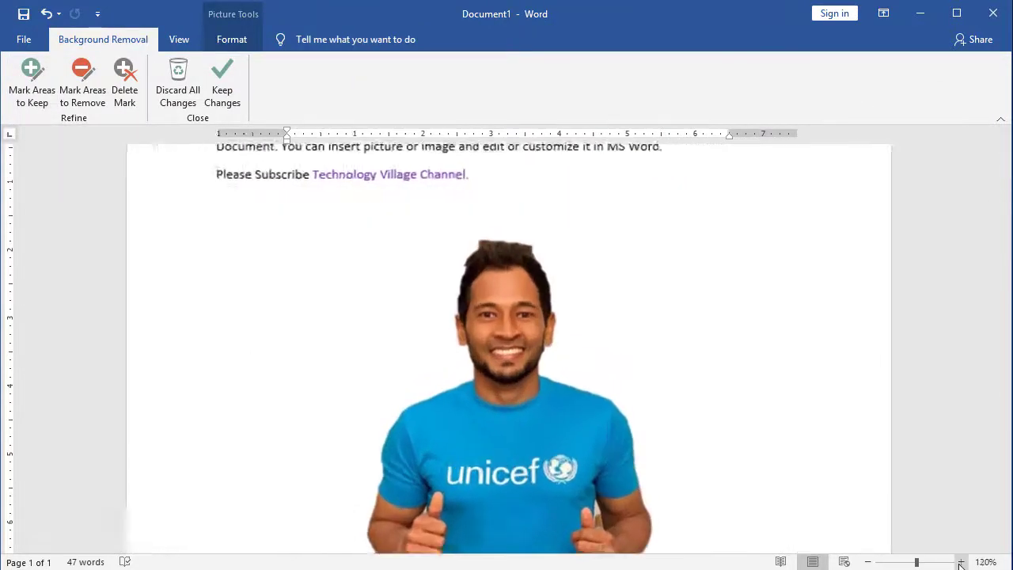
left_click(960, 562)
left_click(960, 562)
left_click(960, 562)
left_click(960, 562)
left_click(960, 562)
left_click(960, 562)
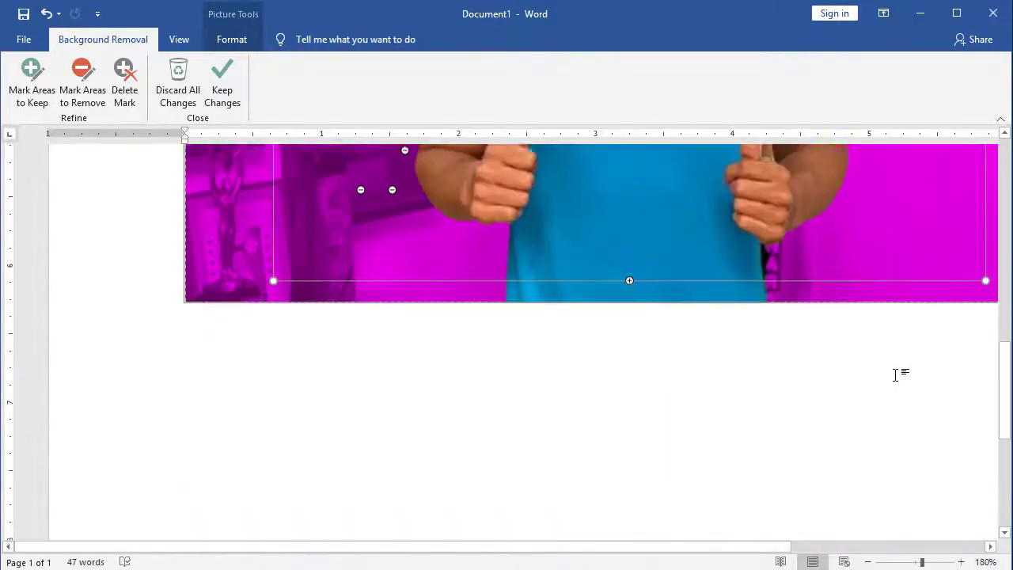
scroll(897, 375, "up", 5)
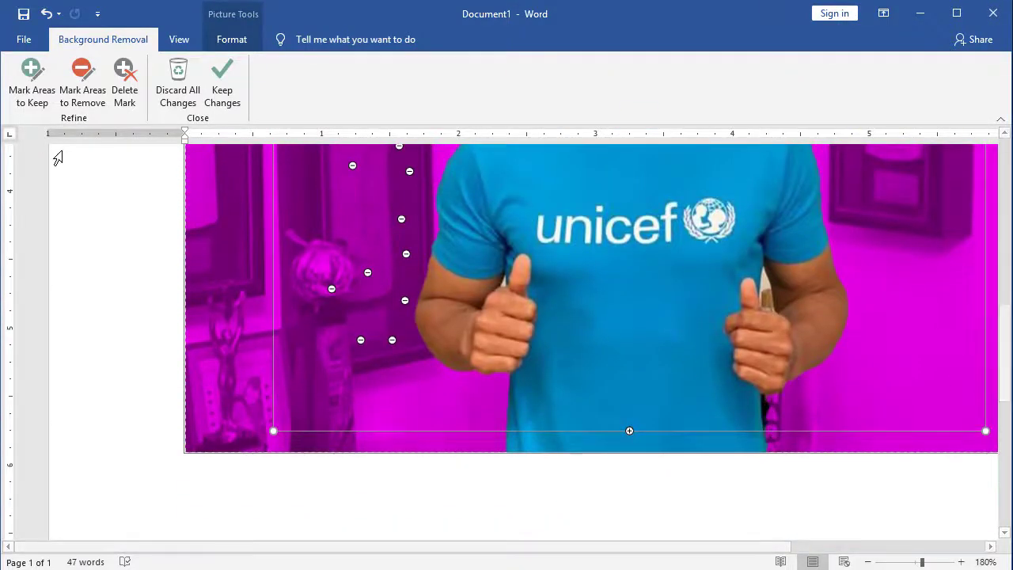
Mark the spot beside the right thumb and the forehead for removal
left_click(82, 86)
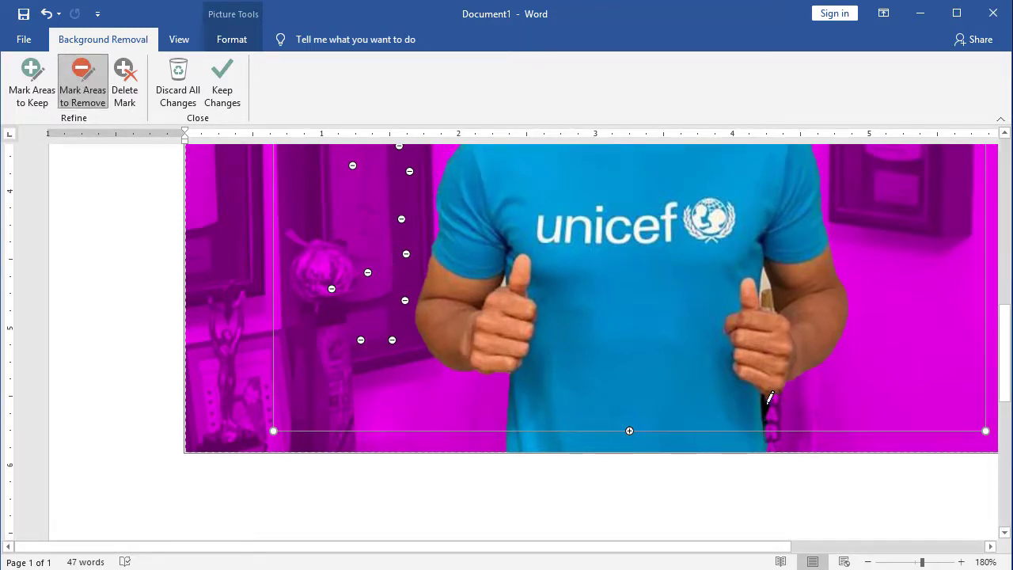
left_click(766, 403)
scroll(801, 398, "up", 3)
scroll(804, 396, "up", 1)
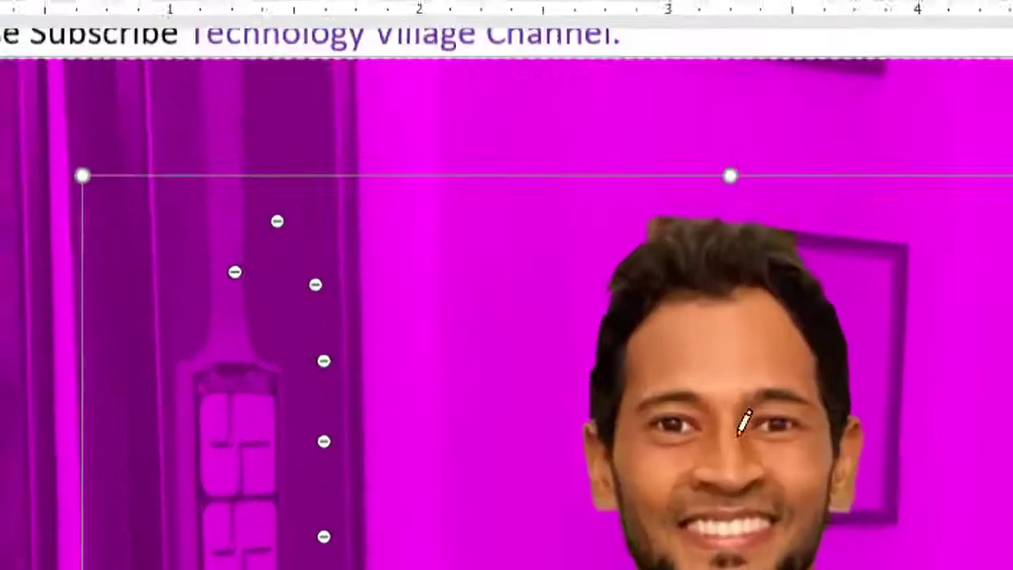
left_click(727, 402)
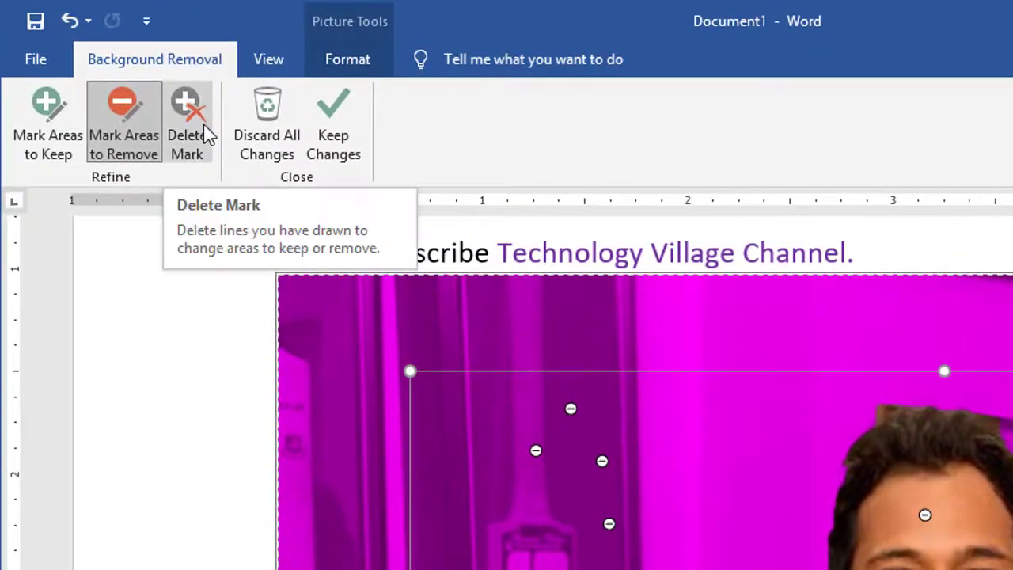
Delete the forehead removal mark and reapply the removal with Keep Changes
left_click(204, 133)
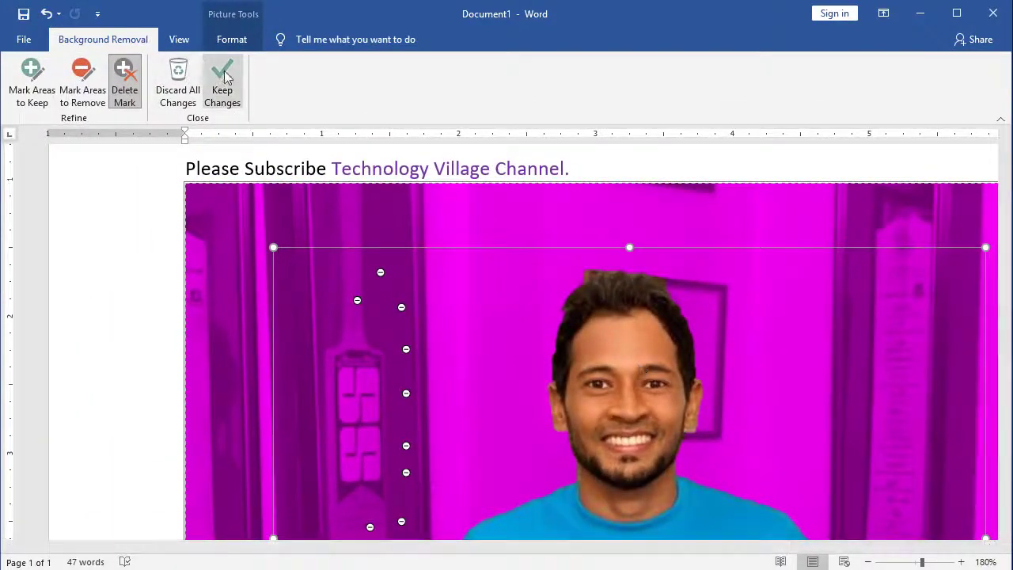
left_click(223, 79)
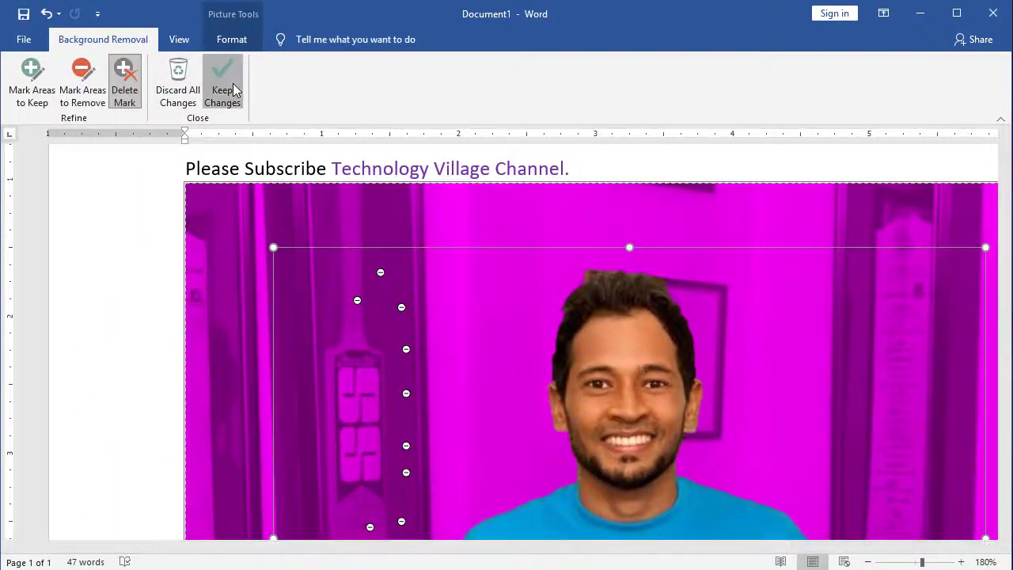
scroll(762, 340, "down", 3)
scroll(762, 340, "down", 5)
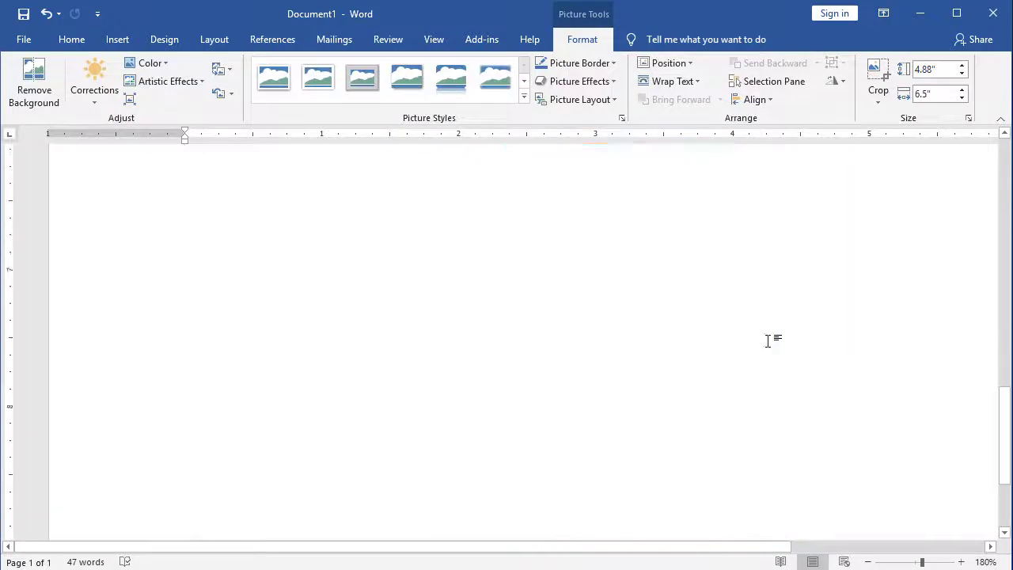
scroll(768, 340, "up", 2)
scroll(768, 342, "up", 5)
scroll(752, 348, "up", 2)
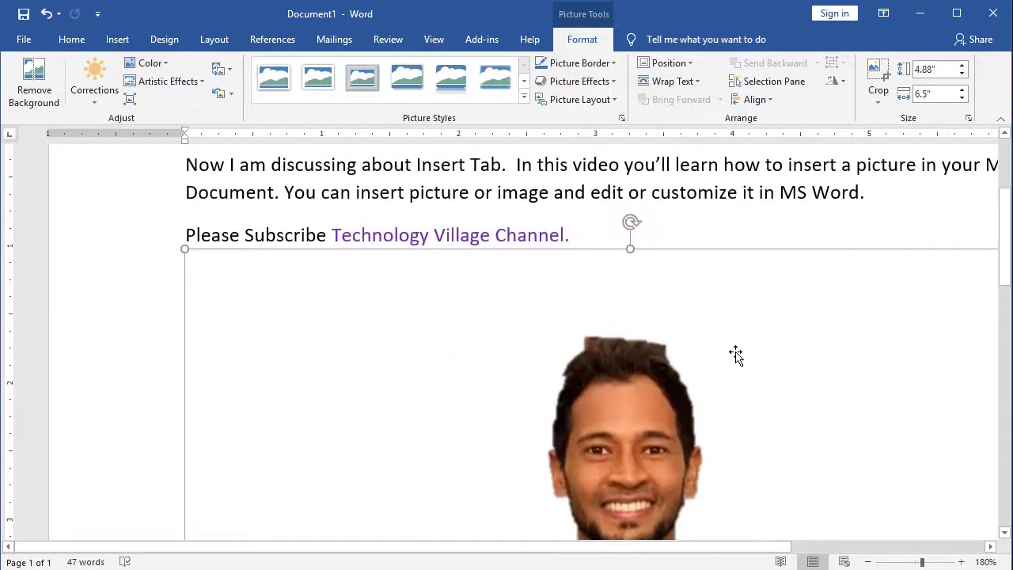
Reopen Remove Background and choose Discard All Changes to restore the original photo
left_click(34, 80)
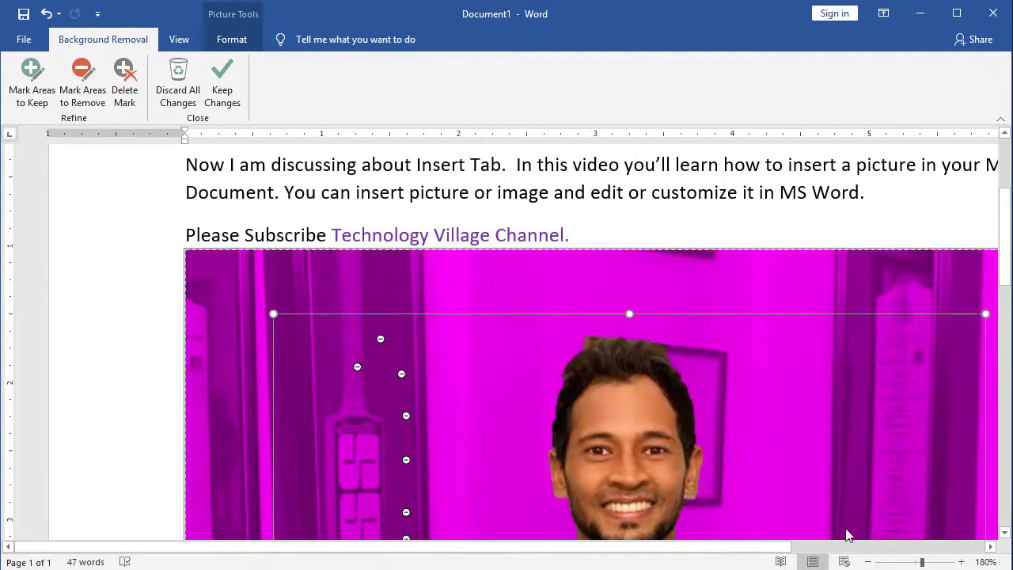
scroll(605, 457, "down", 6)
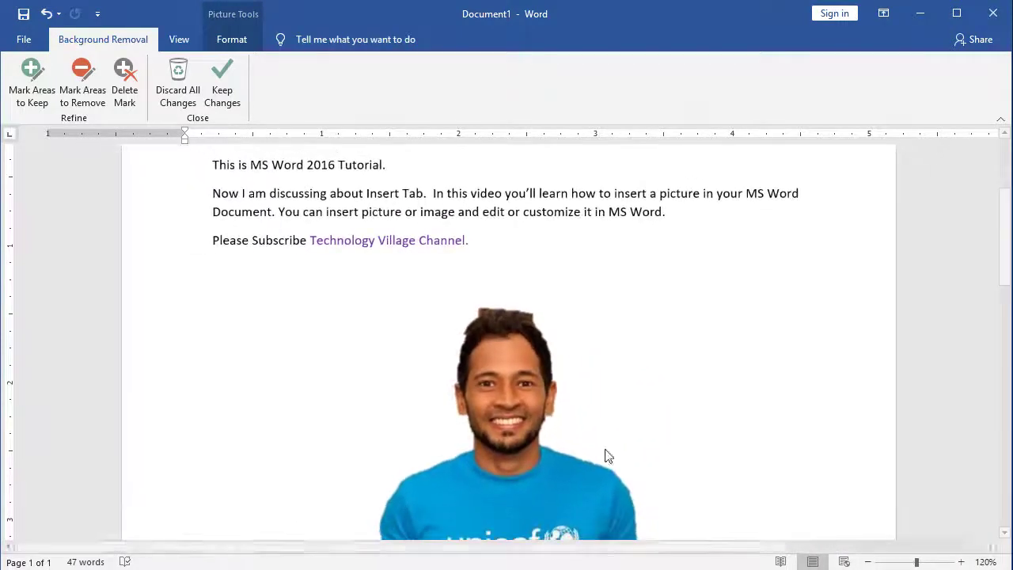
scroll(495, 369, "down", 1)
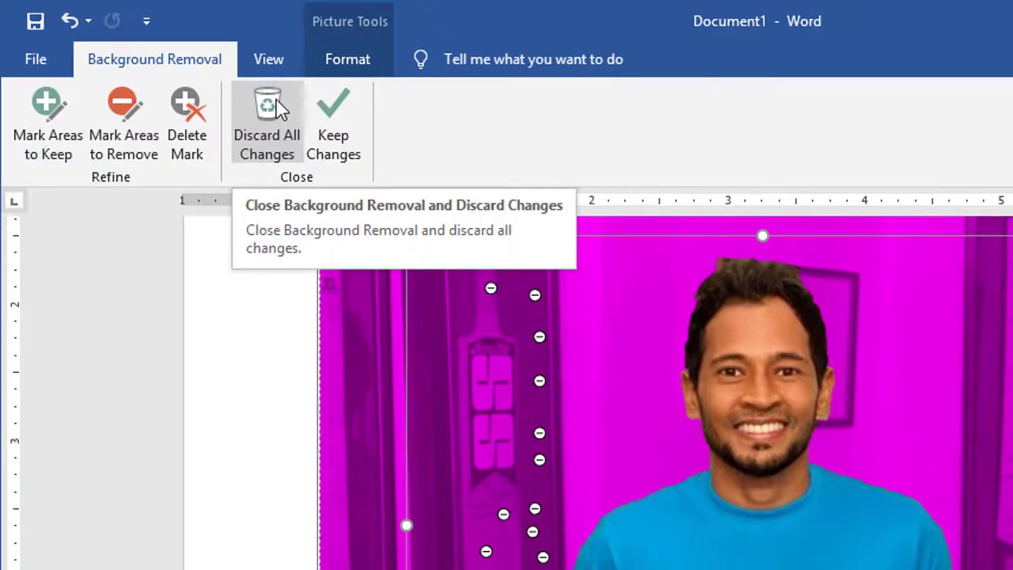
left_click(277, 103)
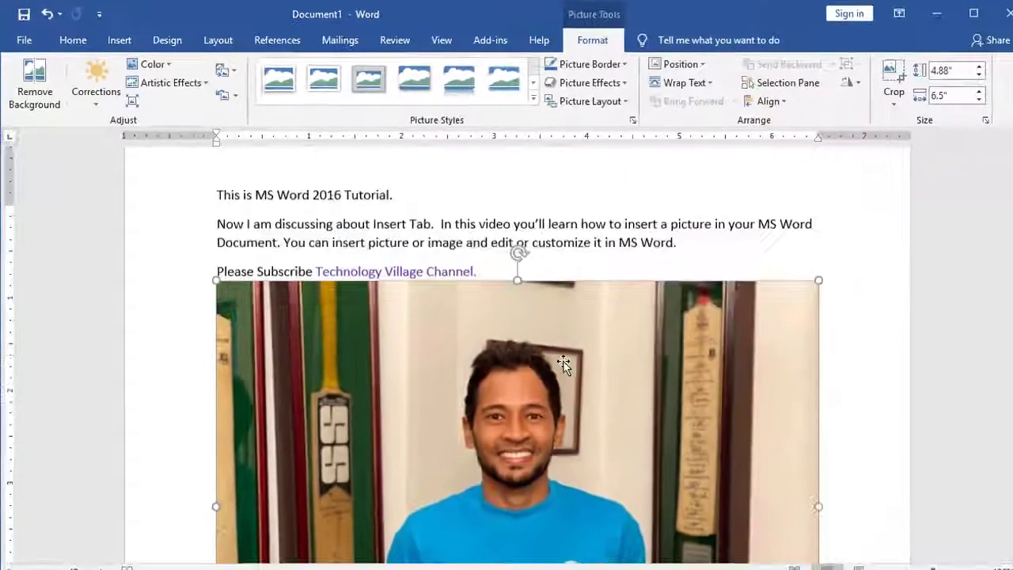
scroll(791, 376, "down", 2)
scroll(656, 467, "down", 2)
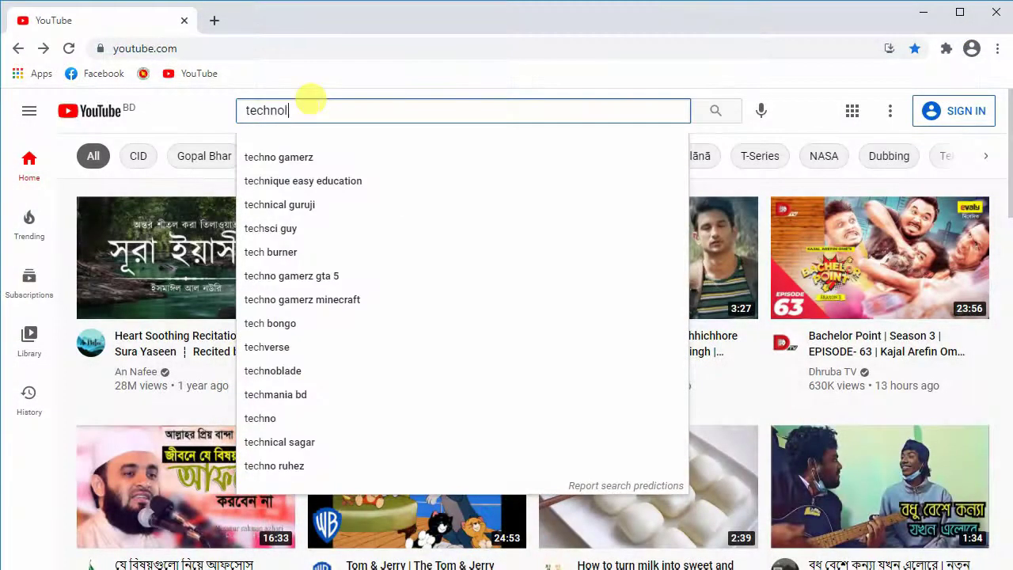
Search YouTube for 'technology village', open the channel, and play its first playlist
type("ogy")
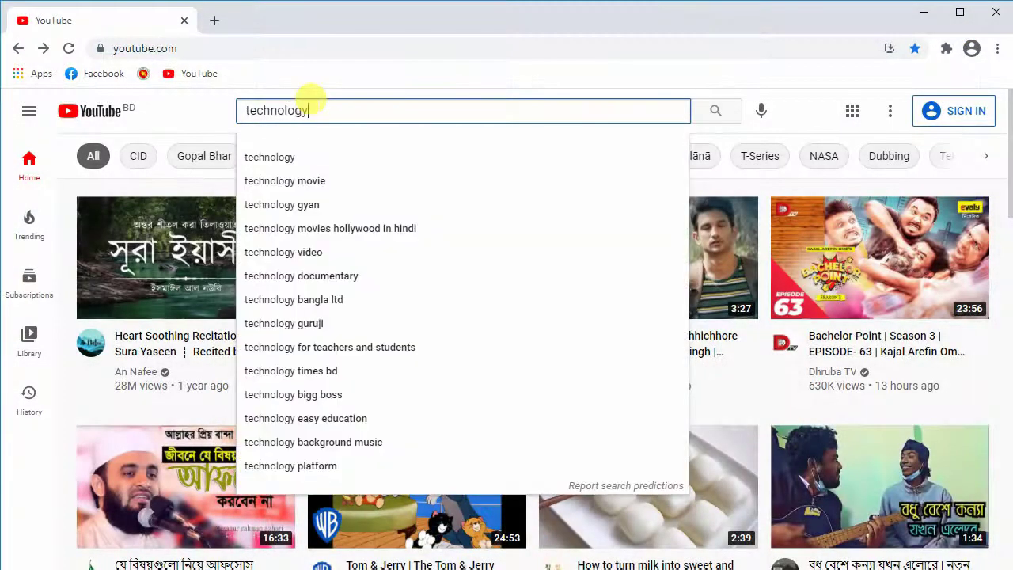
type(" vi")
left_click(326, 176)
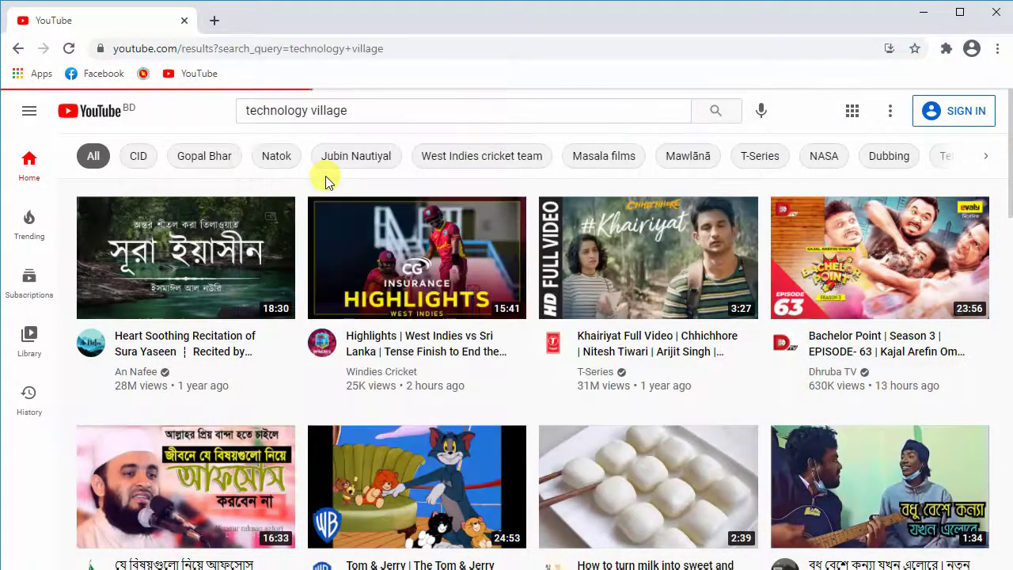
left_click(456, 210)
left_click(349, 393)
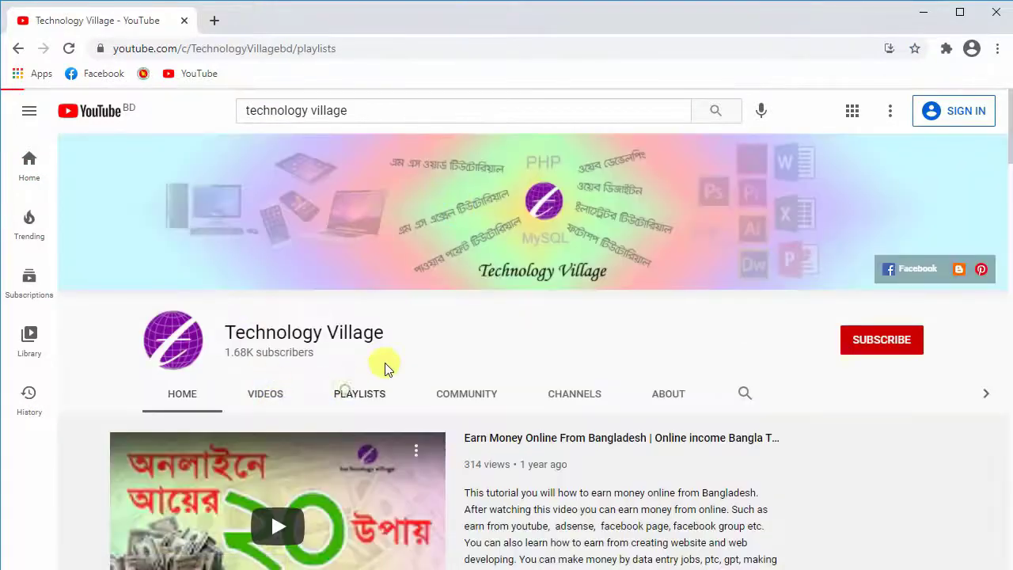
scroll(434, 336, "down", 2)
left_click(221, 380)
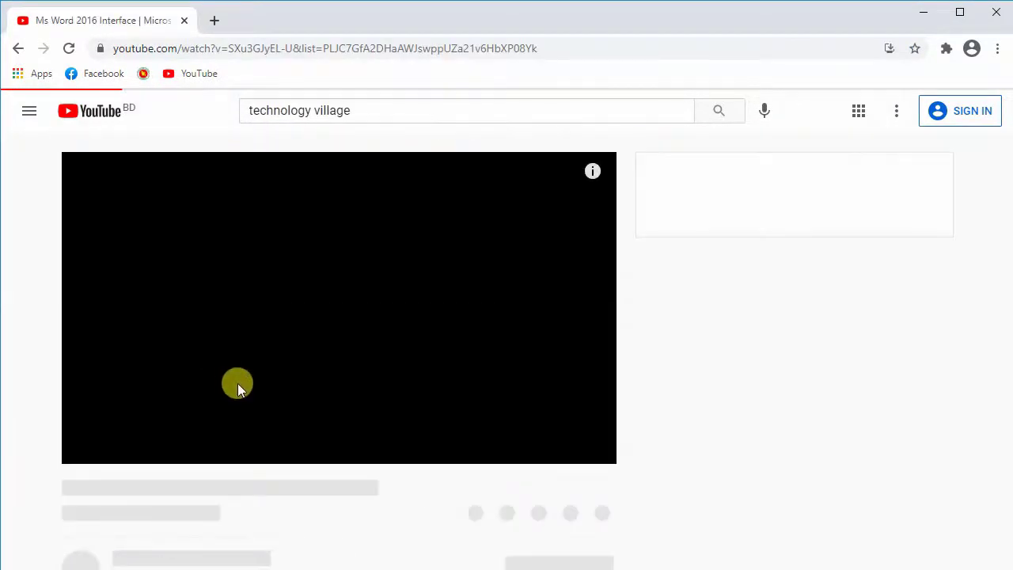